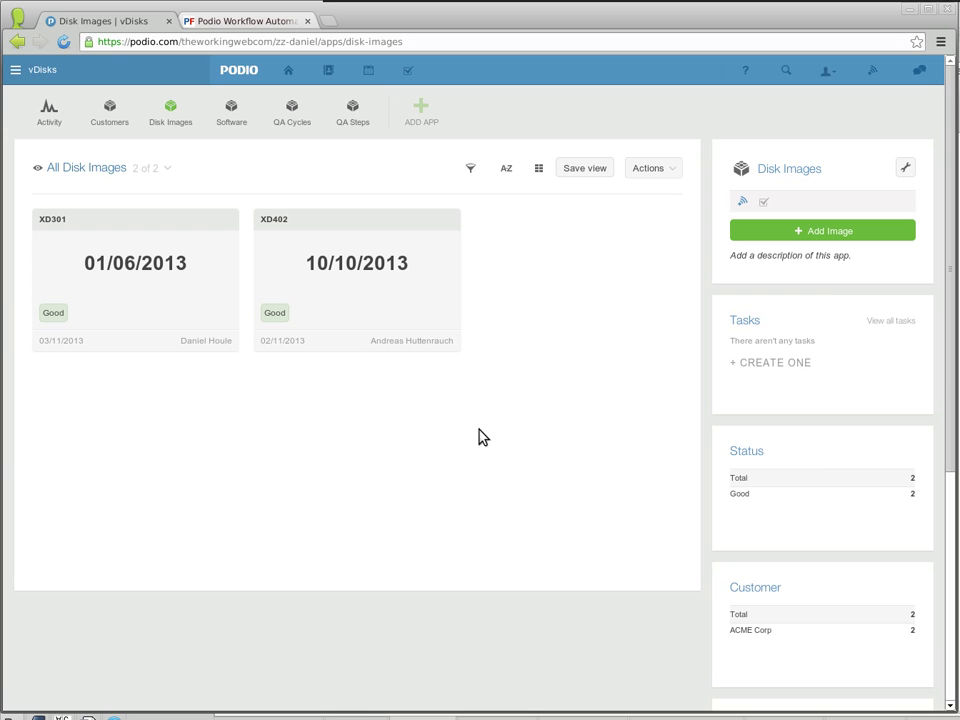
- Look through the Customers and Software lists, the XD402 and XD301 disk image records, and the QA Cycles and QA Steps apps
{"action": "left_click", "coordinate": [117, 126]}
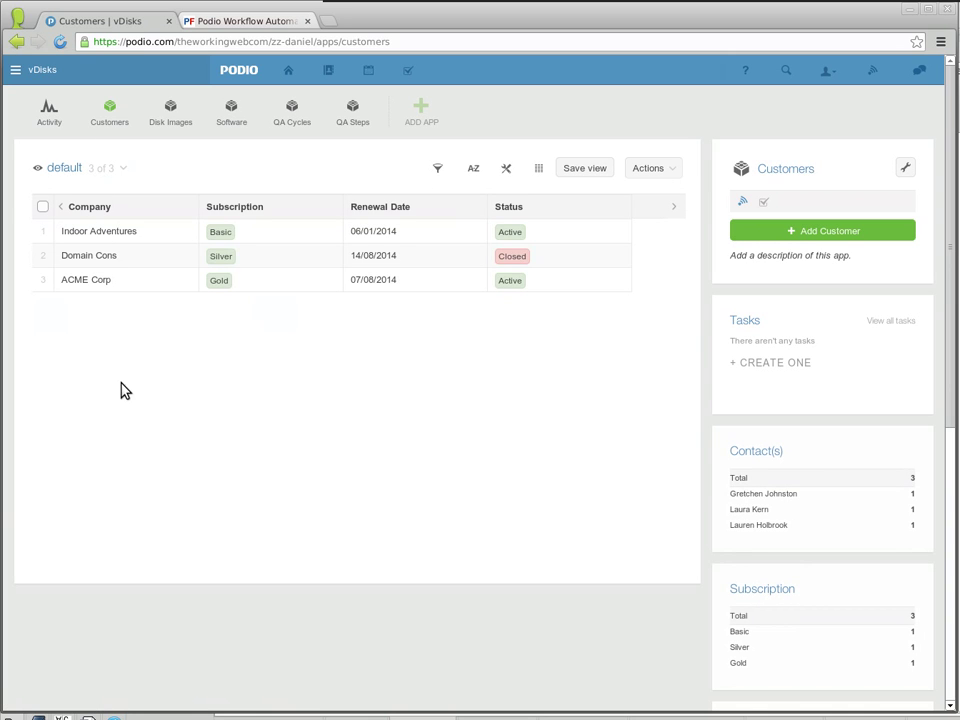
{"action": "left_click", "coordinate": [226, 124]}
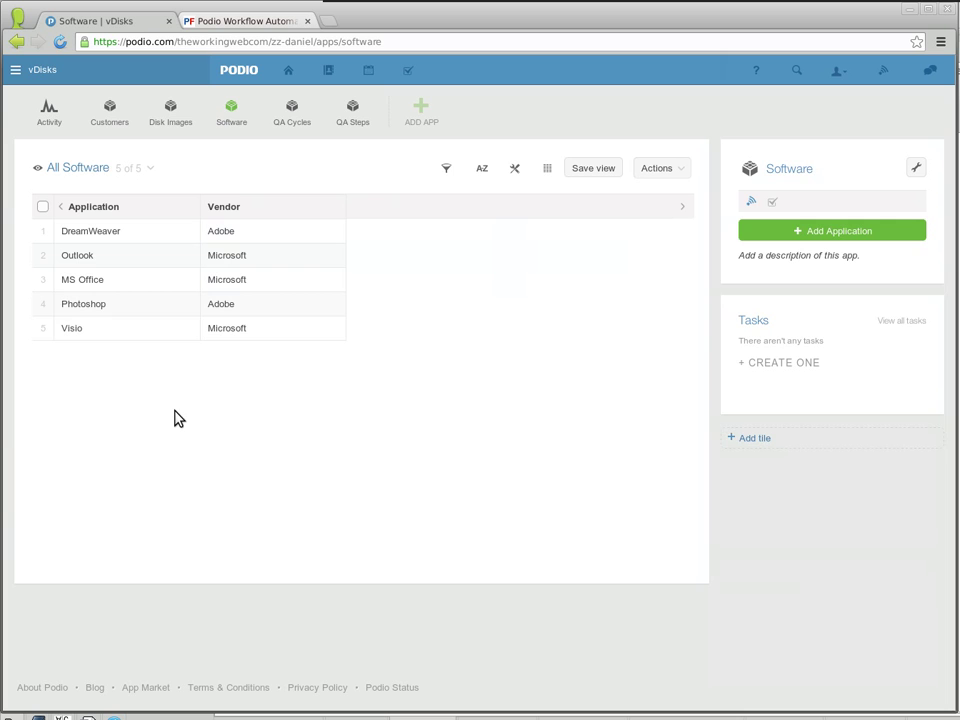
{"action": "left_click", "coordinate": [170, 125]}
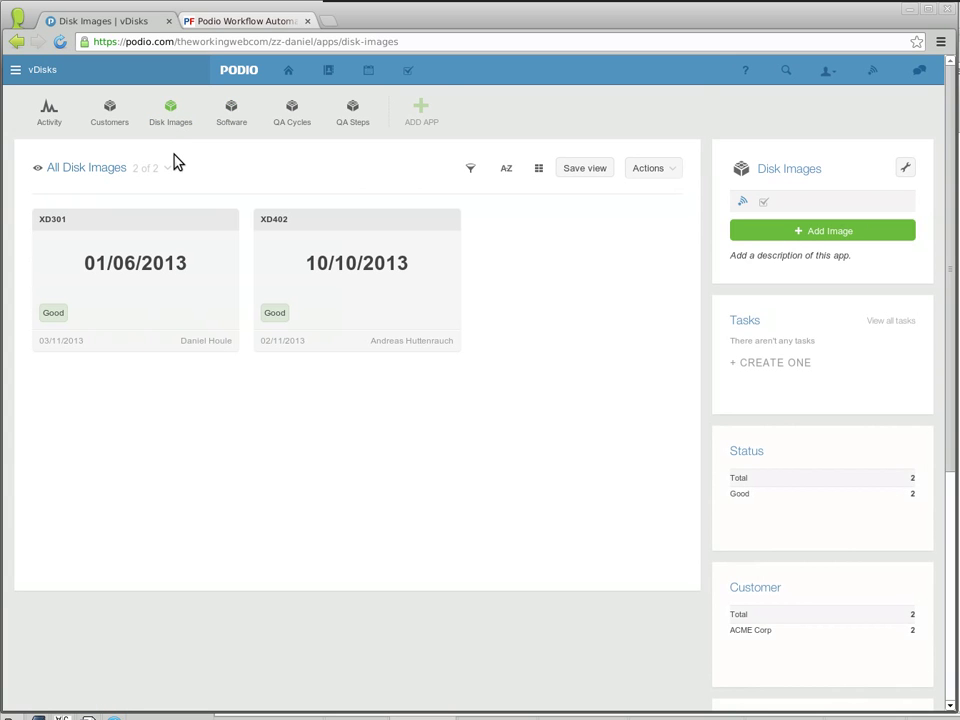
{"action": "left_click", "coordinate": [310, 232]}
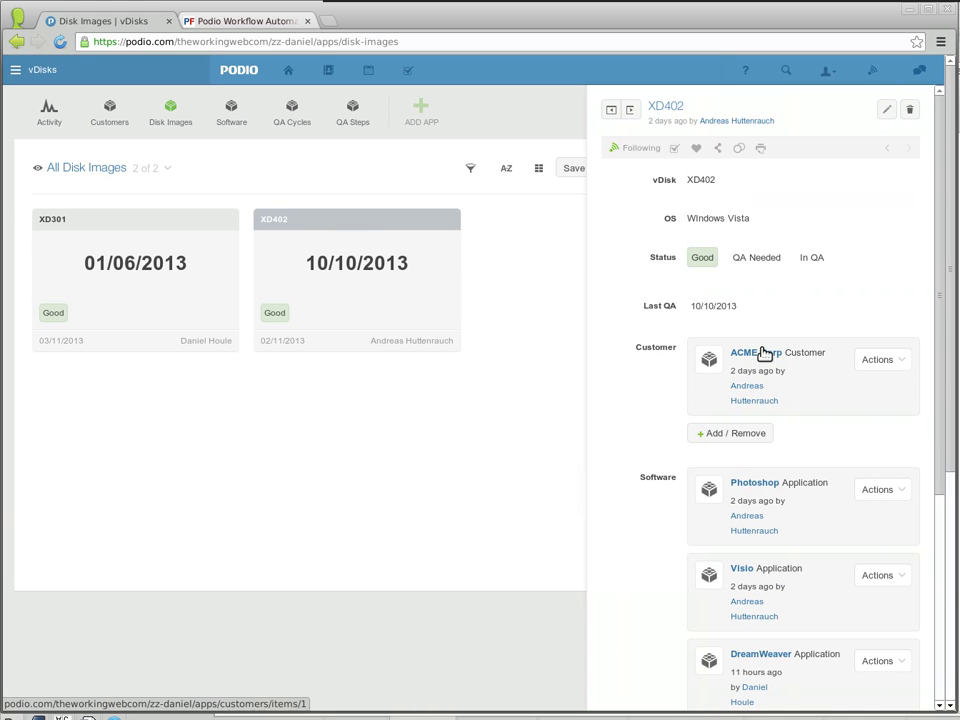
{"action": "scroll", "coordinate": [757, 353], "scroll_direction": "down", "scroll_amount": 2}
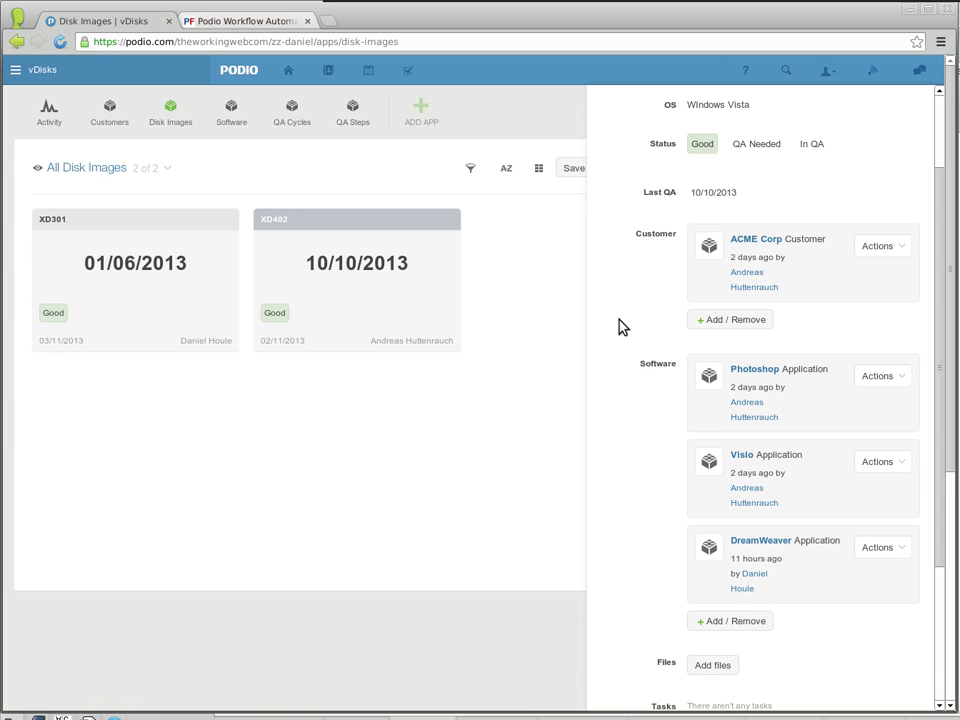
{"action": "scroll", "coordinate": [650, 324], "scroll_direction": "up", "scroll_amount": 2}
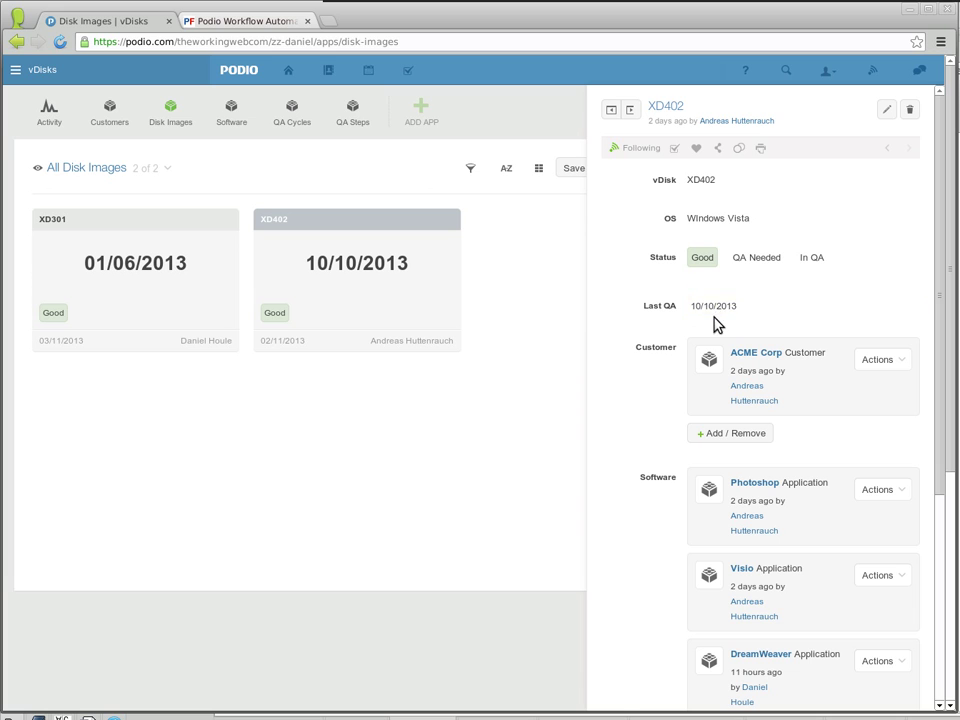
{"action": "left_click", "coordinate": [168, 312]}
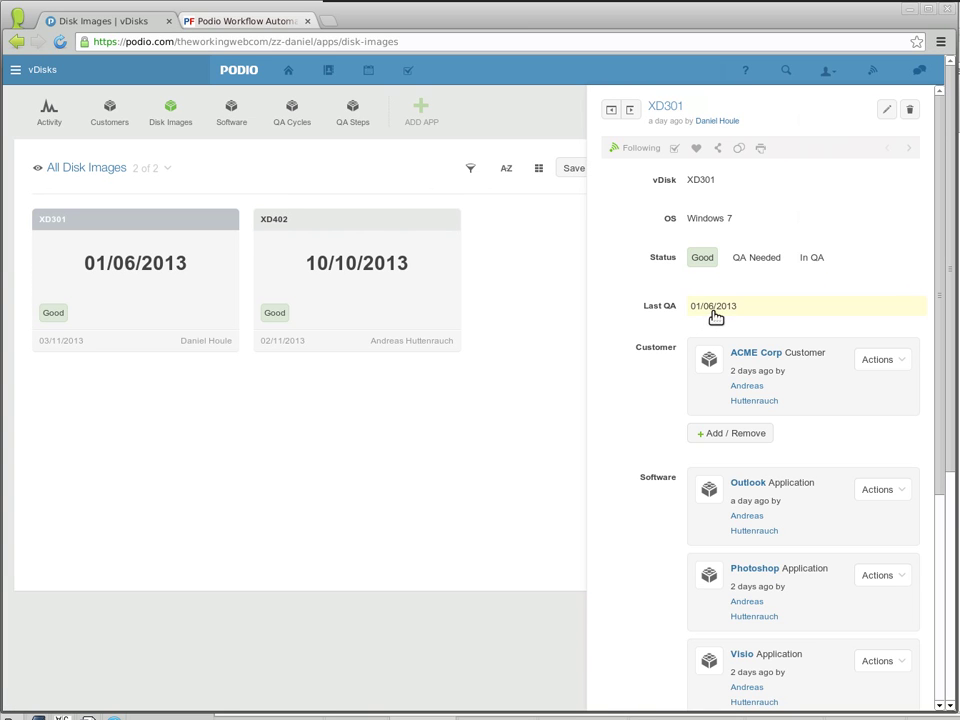
{"action": "left_click", "coordinate": [548, 332]}
{"action": "left_click", "coordinate": [296, 120]}
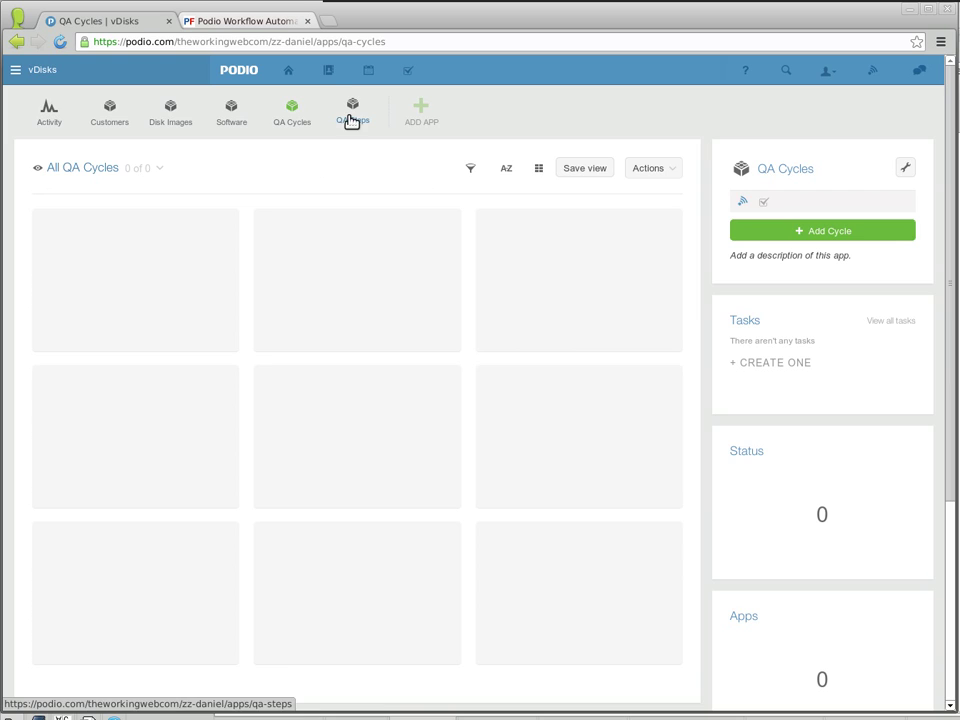
{"action": "left_click", "coordinate": [350, 118]}
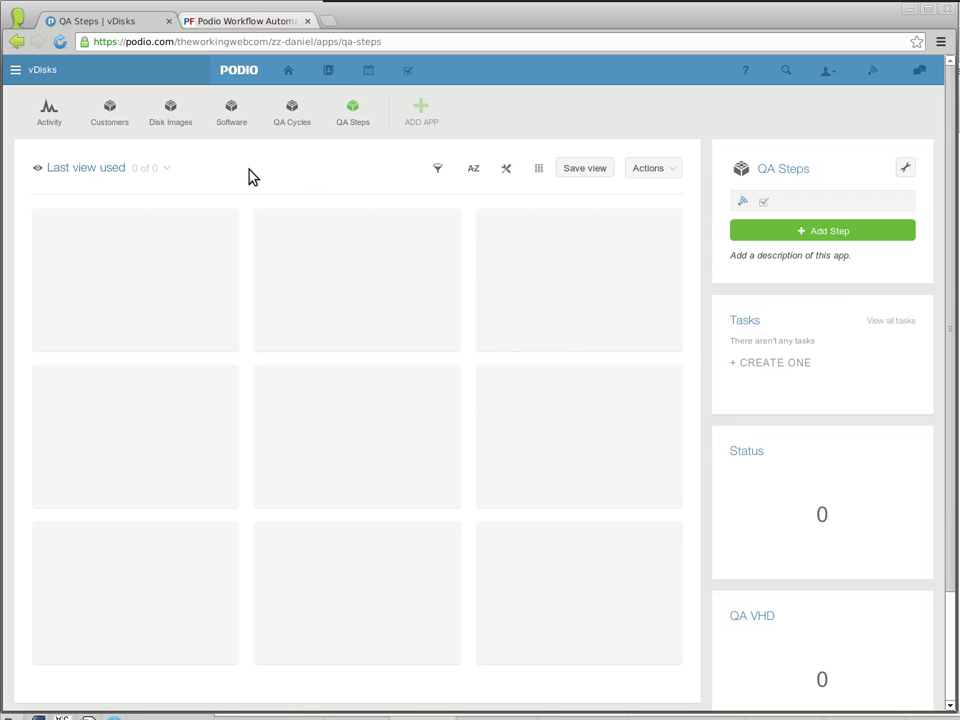
- Set the status of the XD301 disk image to QA Needed and close its record
{"action": "left_click", "coordinate": [171, 115]}
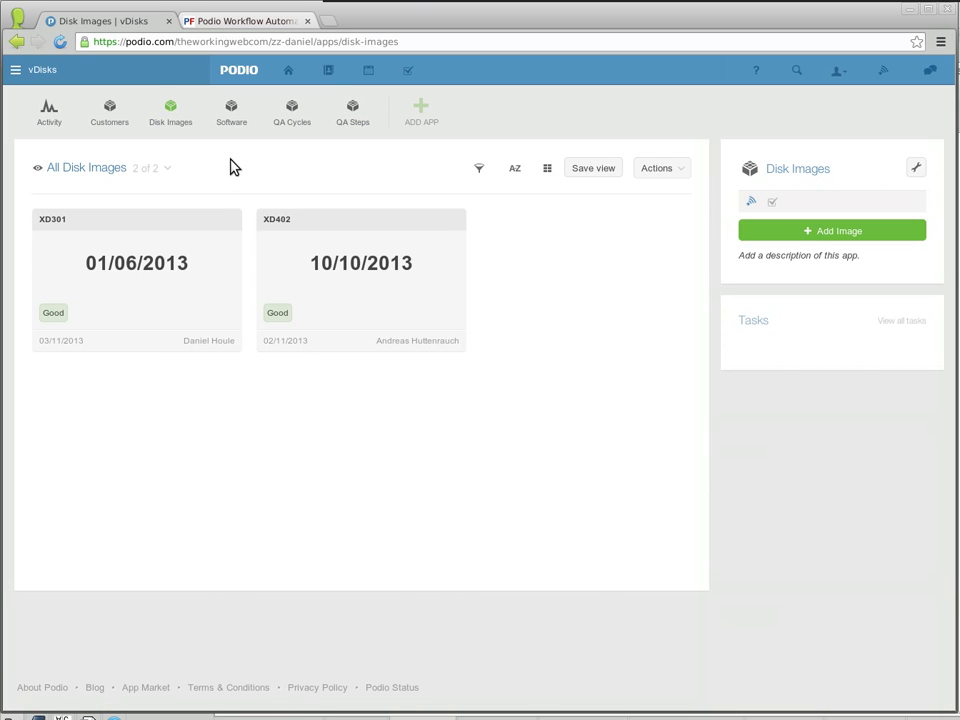
{"action": "left_click", "coordinate": [139, 236]}
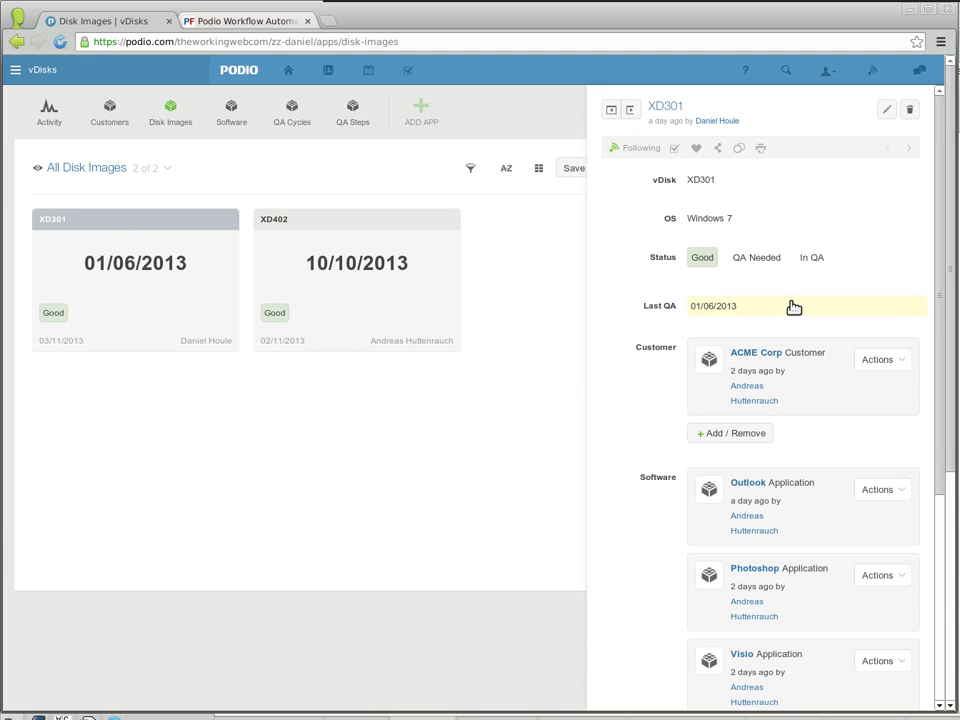
{"action": "left_click", "coordinate": [759, 260]}
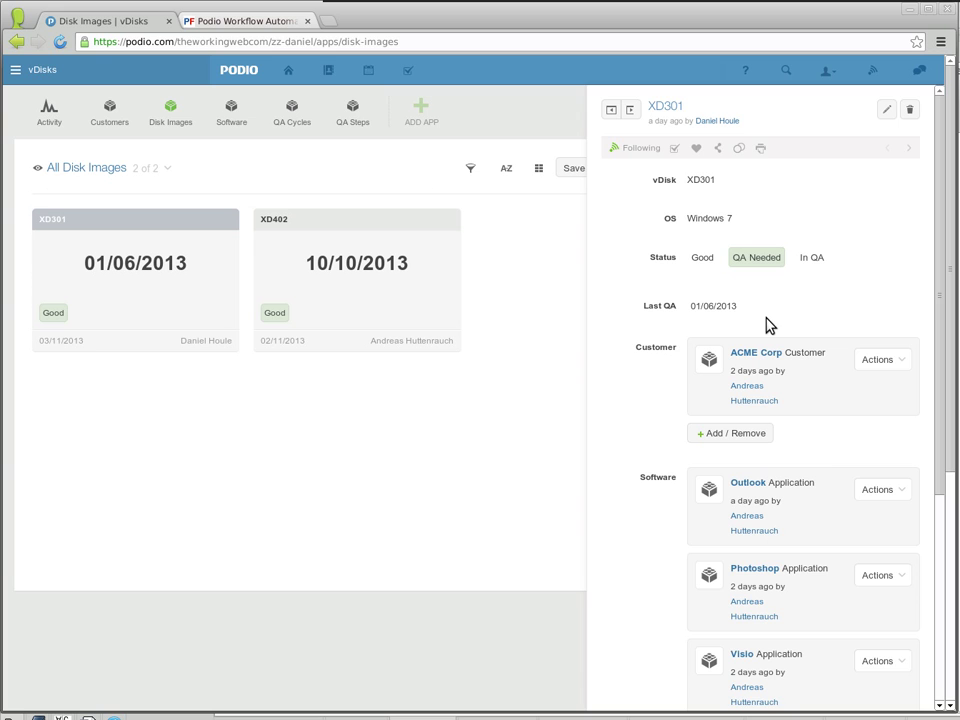
{"action": "left_click", "coordinate": [501, 435]}
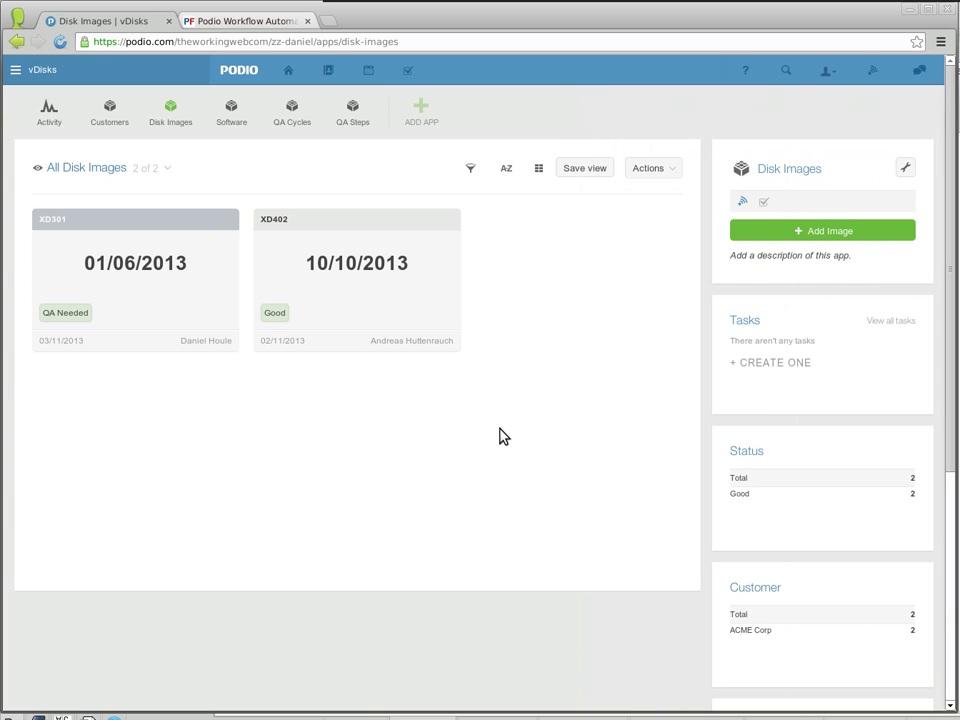
- Check the QA Cycles app for a cycle on XD301 and review the status of the XD301 disk image
{"action": "left_click", "coordinate": [290, 118]}
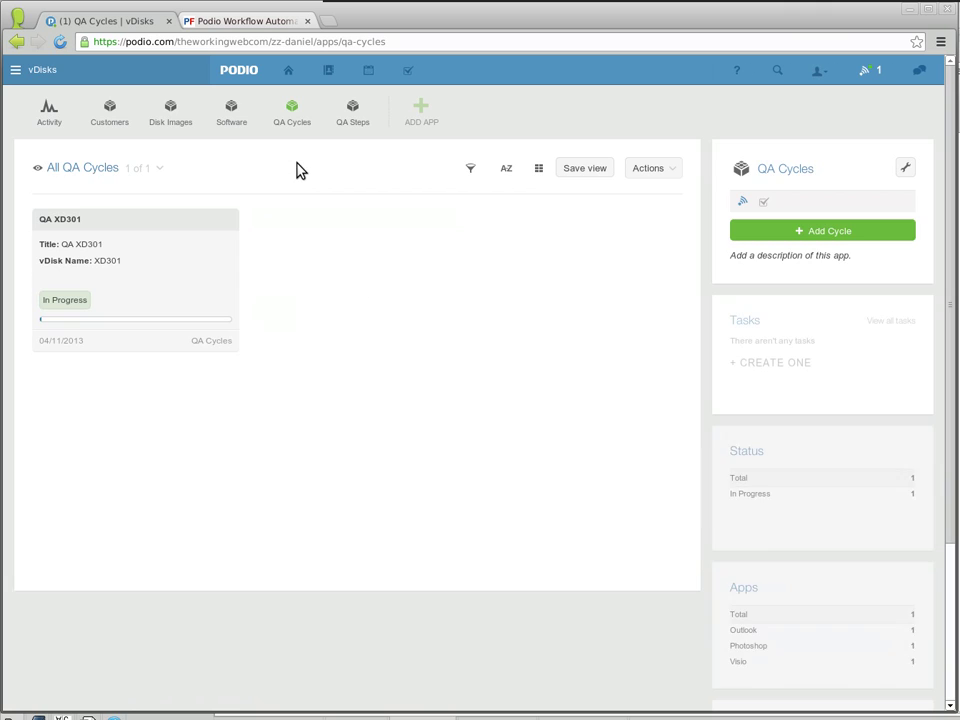
{"action": "left_click", "coordinate": [171, 112]}
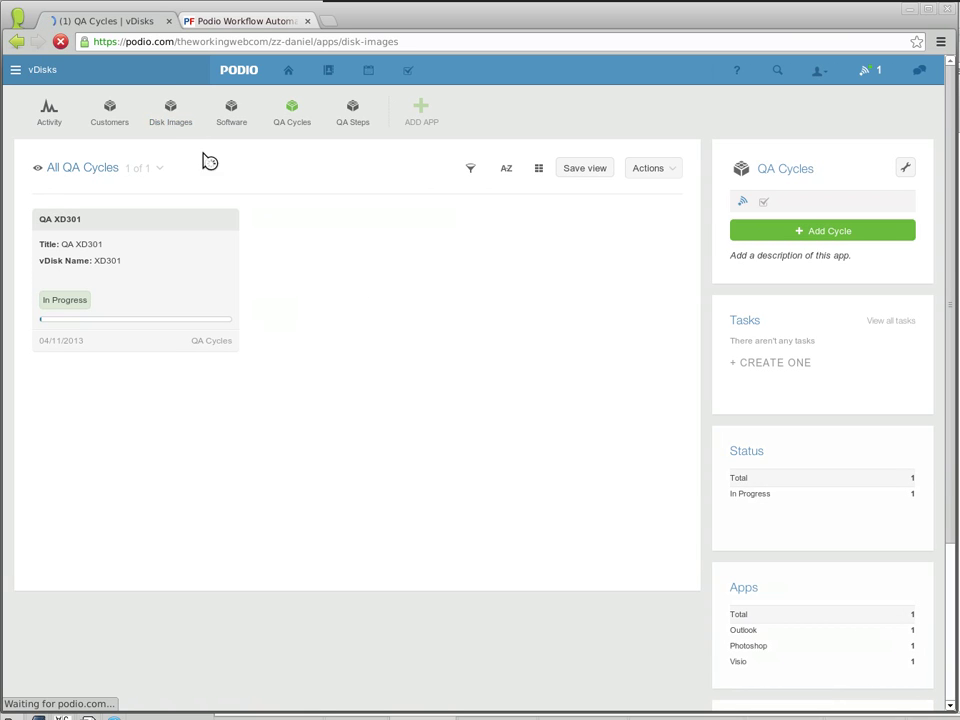
{"action": "left_click", "coordinate": [142, 242]}
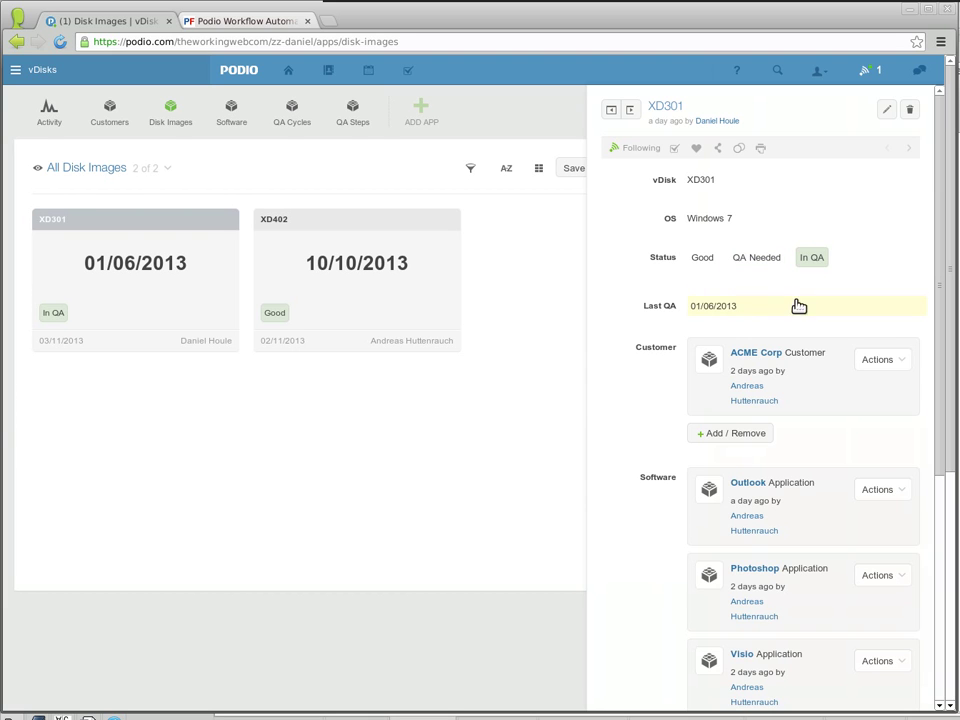
{"action": "left_click", "coordinate": [510, 431]}
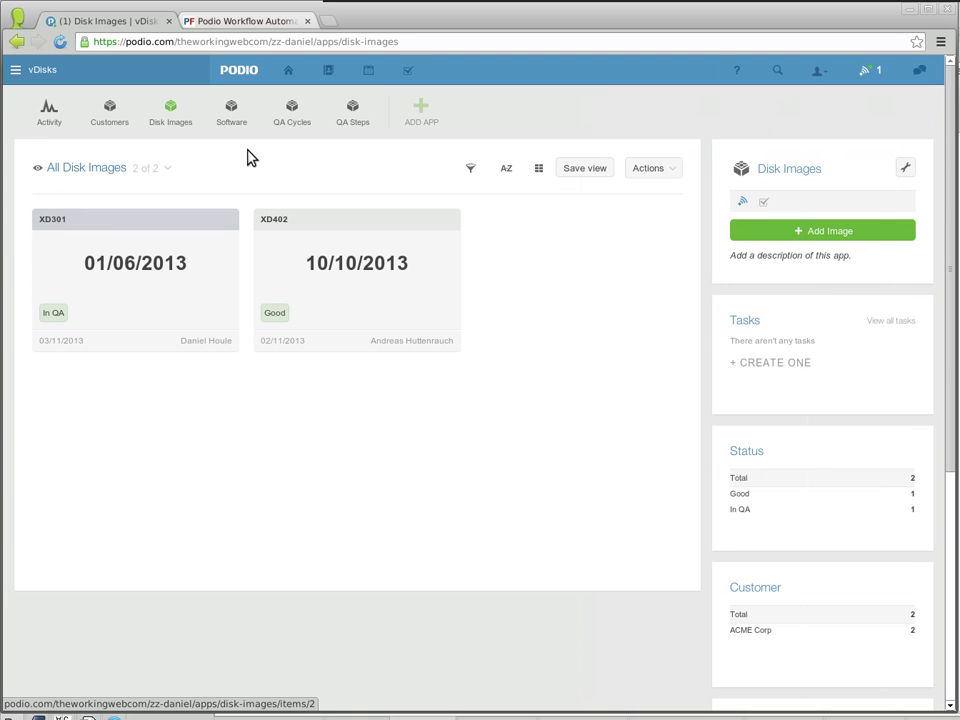
{"action": "left_click", "coordinate": [278, 124]}
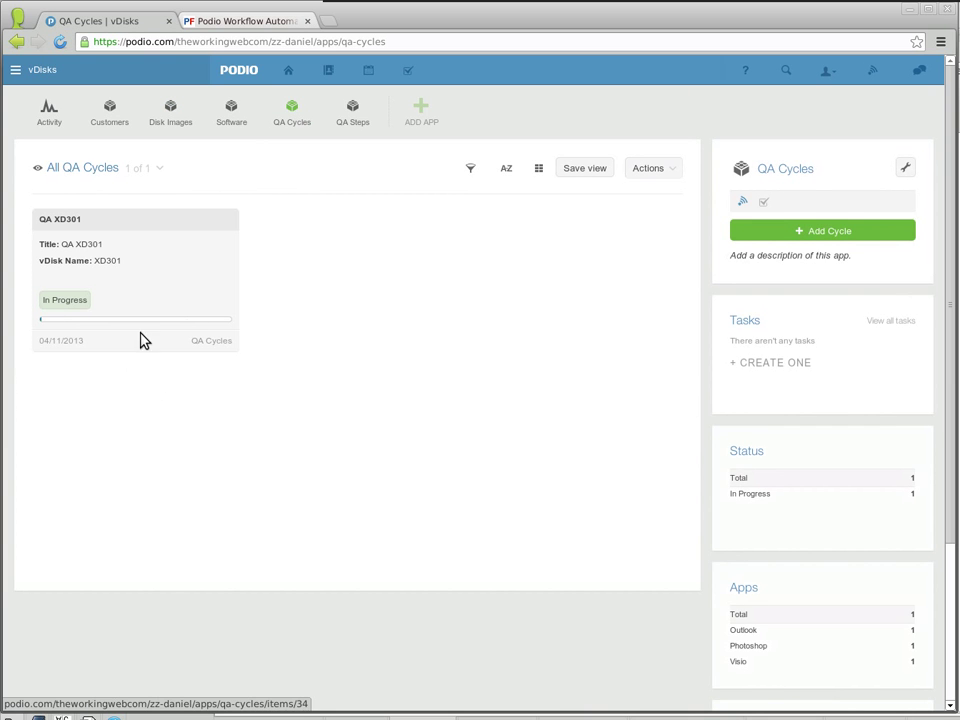
- Set the Visio QA step of XD301 to Testing and then to Complete, and close the record
{"action": "left_click", "coordinate": [347, 120]}
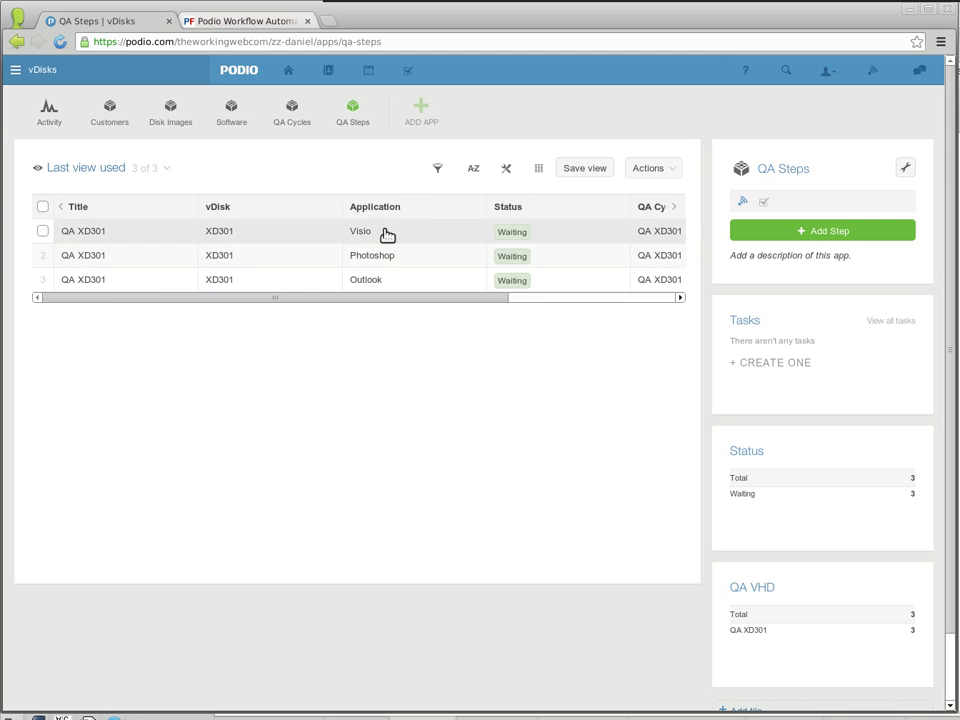
{"action": "left_click", "coordinate": [279, 231]}
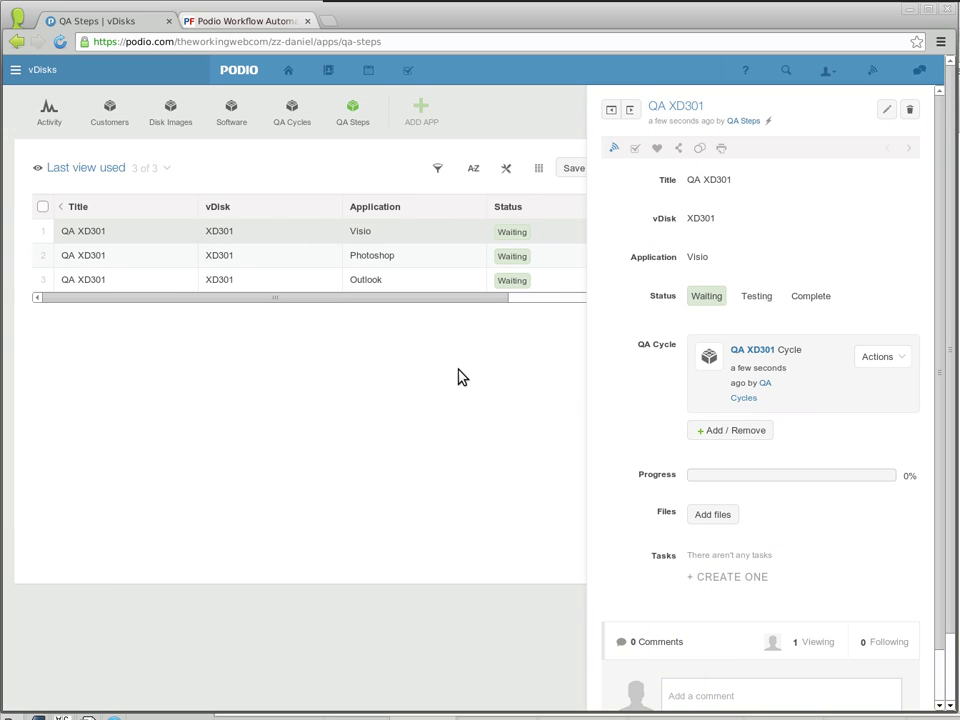
{"action": "left_click", "coordinate": [756, 298]}
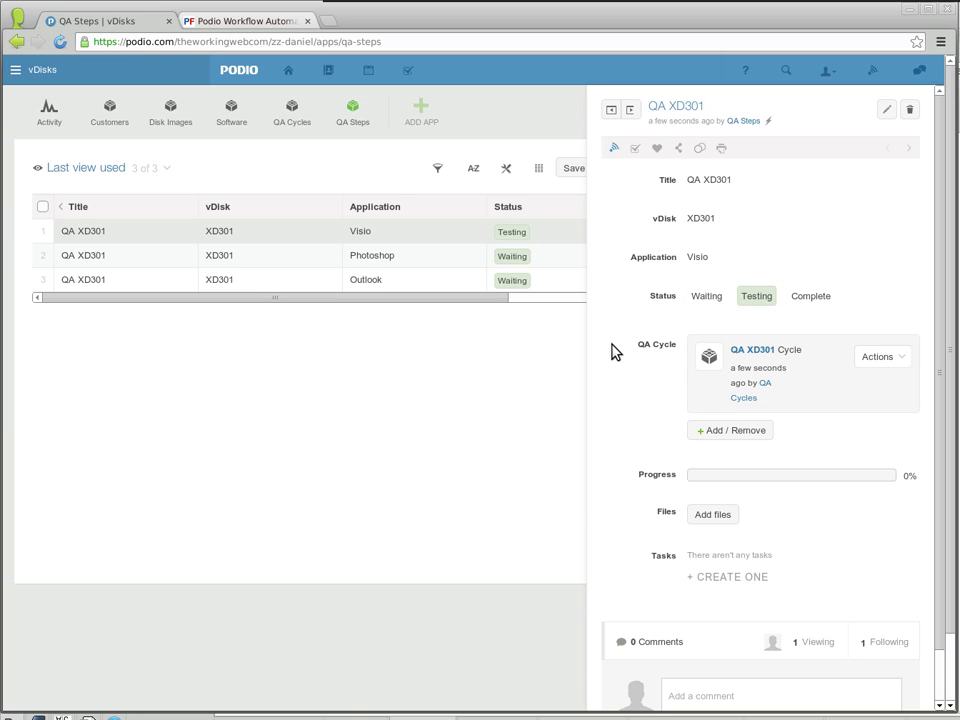
{"action": "left_click", "coordinate": [810, 297]}
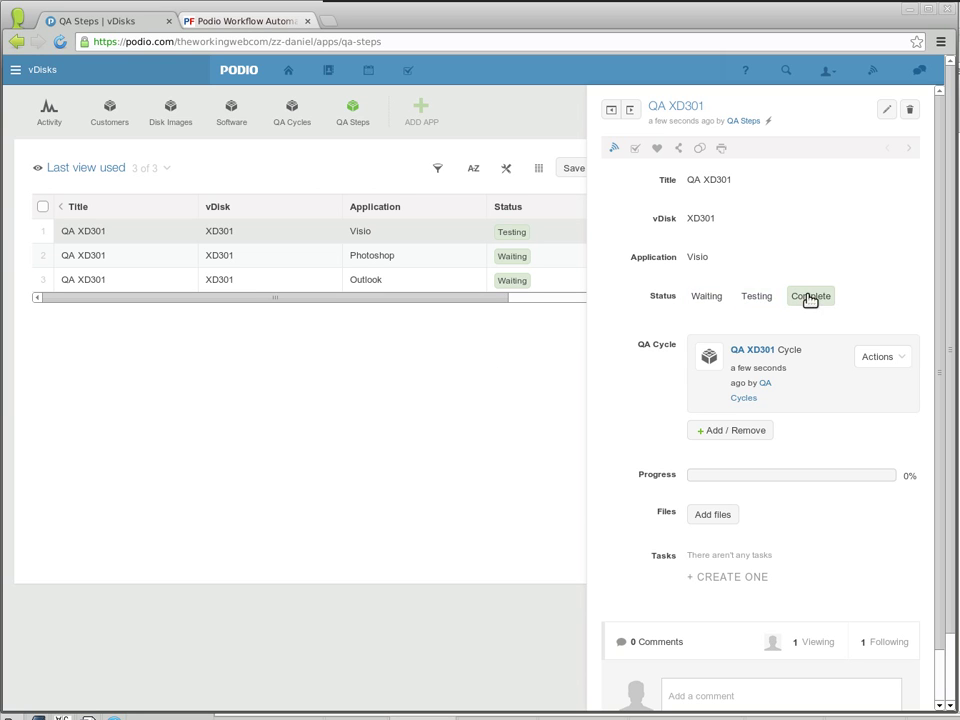
{"action": "left_click", "coordinate": [483, 383]}
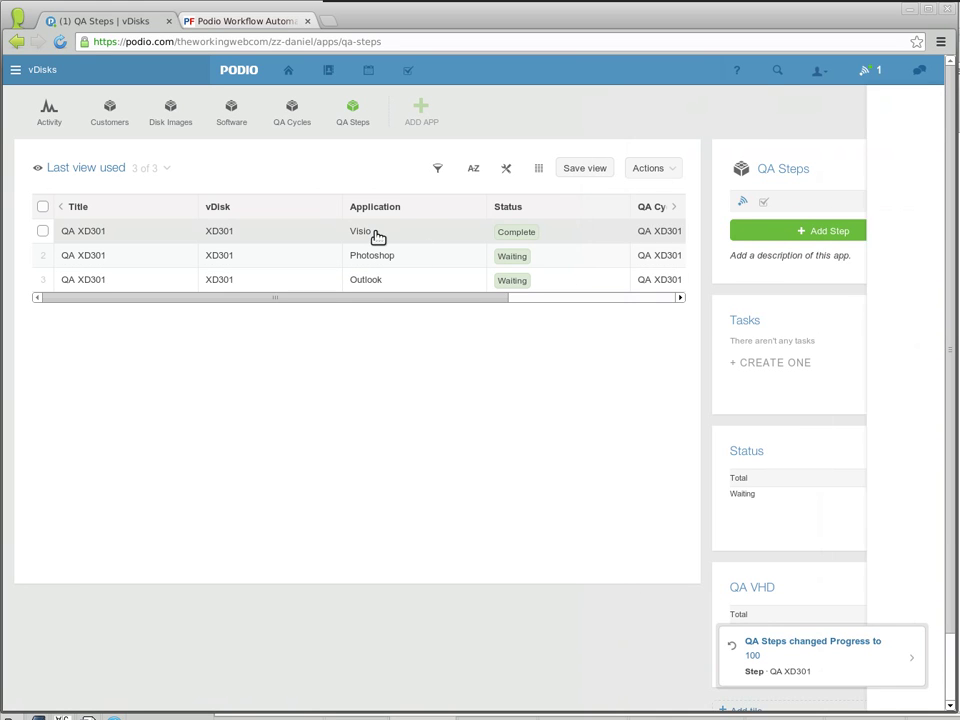
- Check the progress of the Visio QA step and of the overall QA XD301 cycle
{"action": "left_click", "coordinate": [378, 236]}
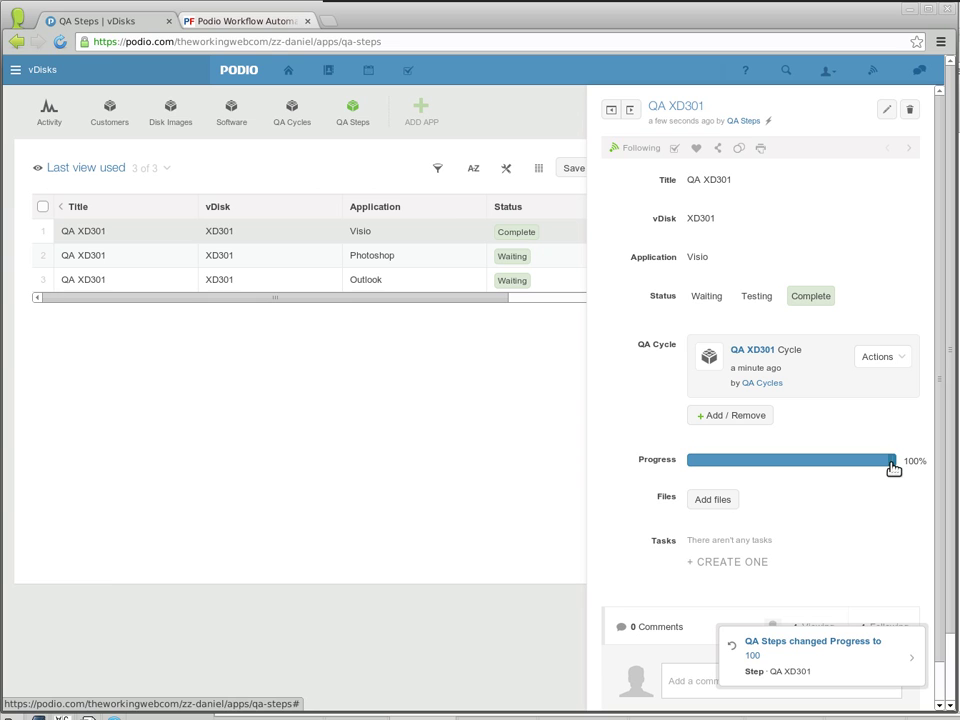
{"action": "left_click", "coordinate": [500, 362]}
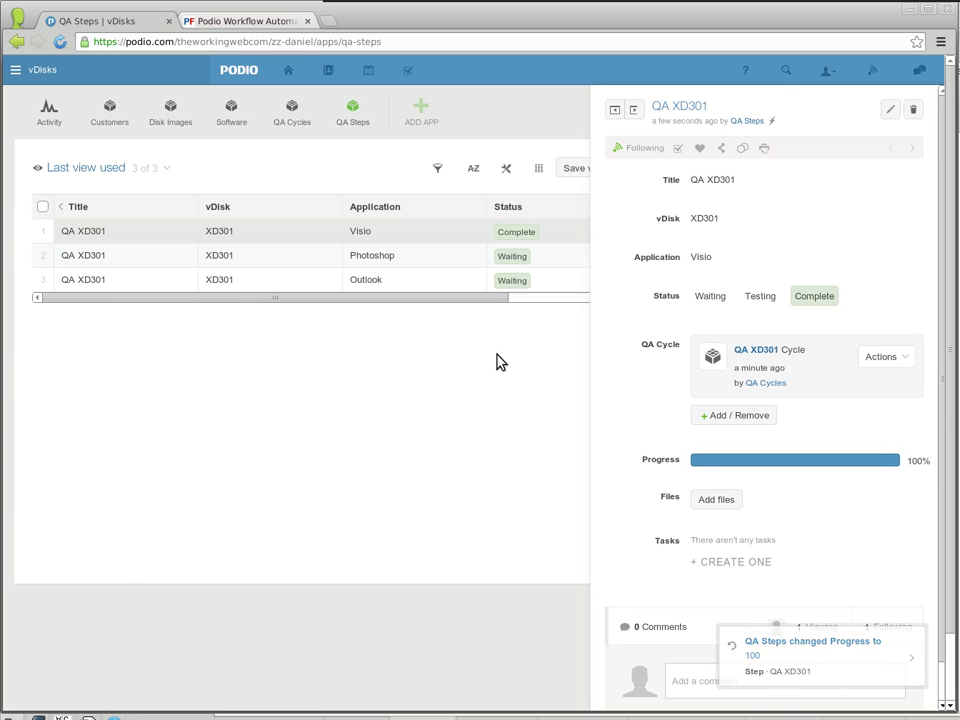
{"action": "left_click", "coordinate": [293, 118]}
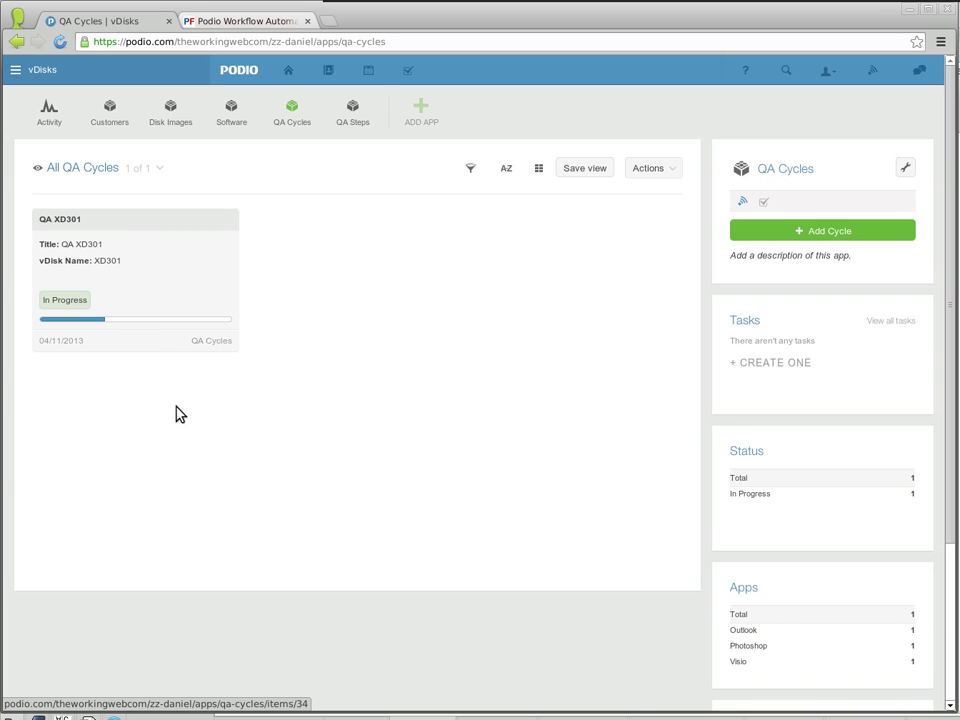
- Set the Photoshop QA step of XD301 to Testing and then to Complete
{"action": "left_click", "coordinate": [356, 128]}
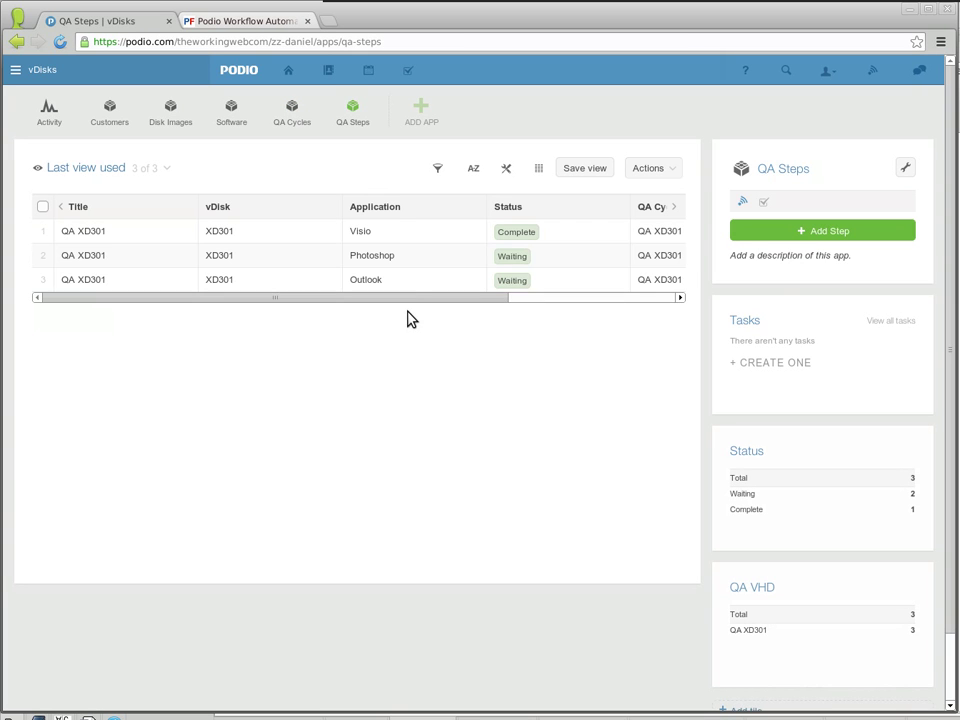
{"action": "left_click", "coordinate": [414, 258]}
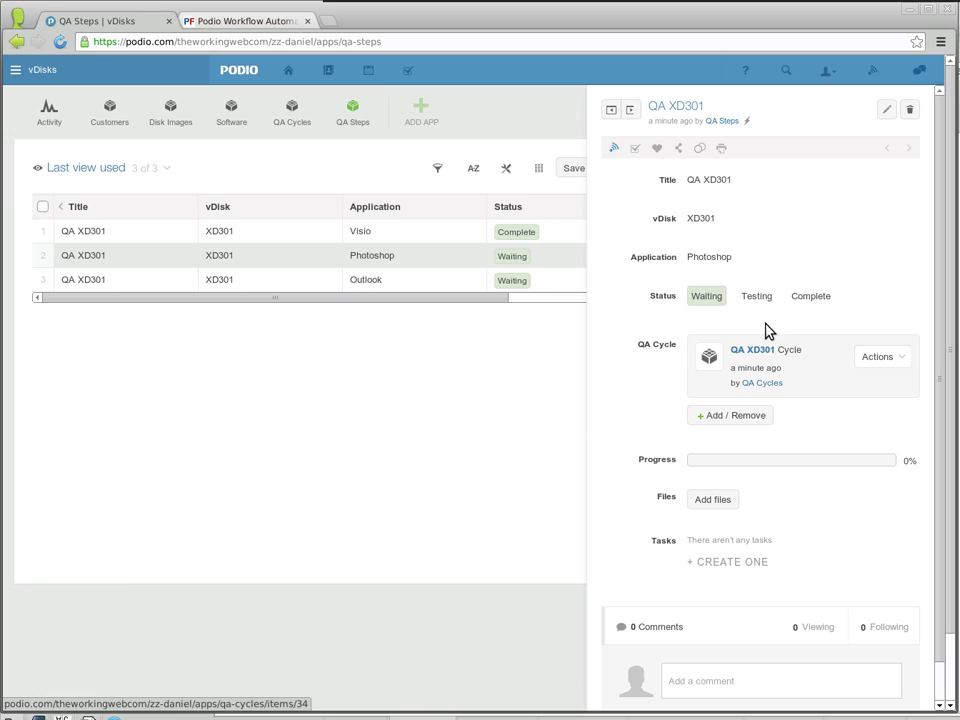
{"action": "left_click", "coordinate": [756, 298]}
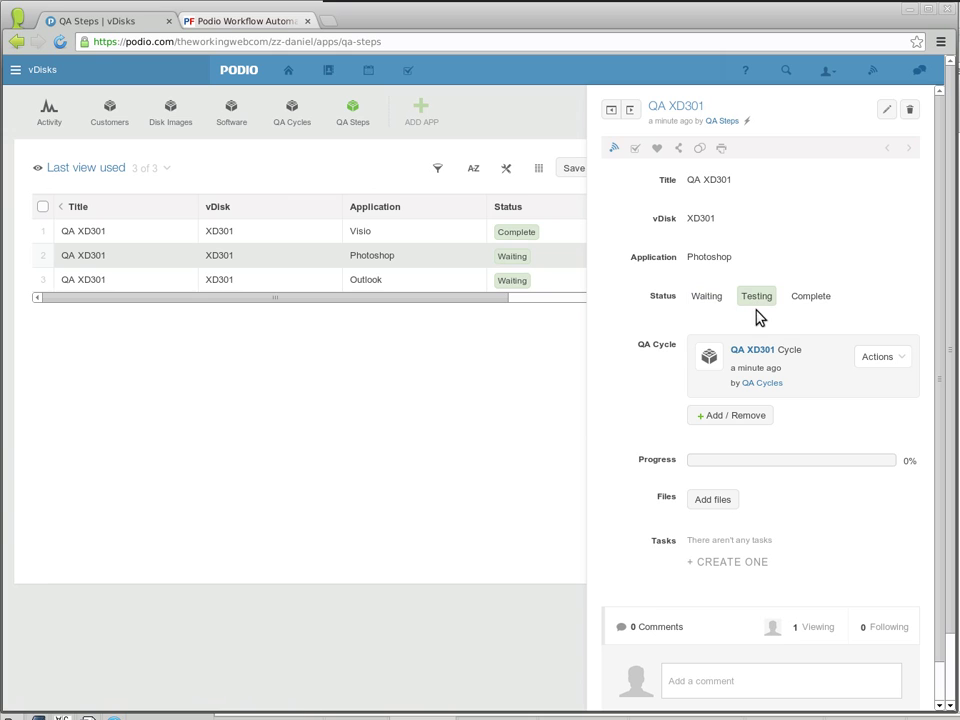
{"action": "left_click", "coordinate": [812, 296]}
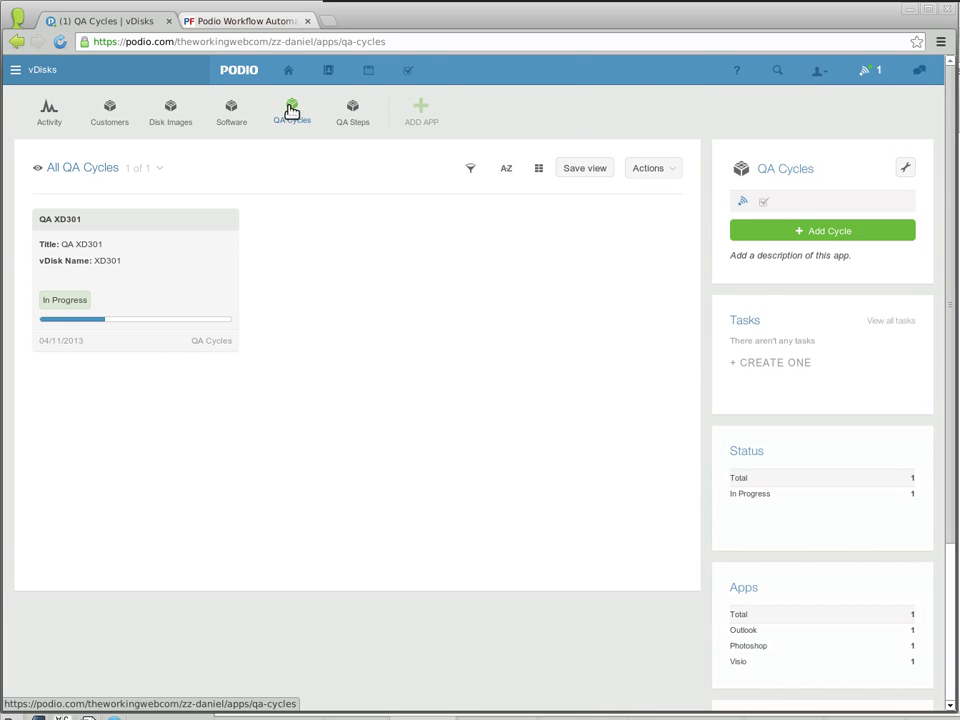
- Check the progress of the QA XD301 cycle and the status and last QA date of the XD301 disk image
{"action": "left_click", "coordinate": [290, 108]}
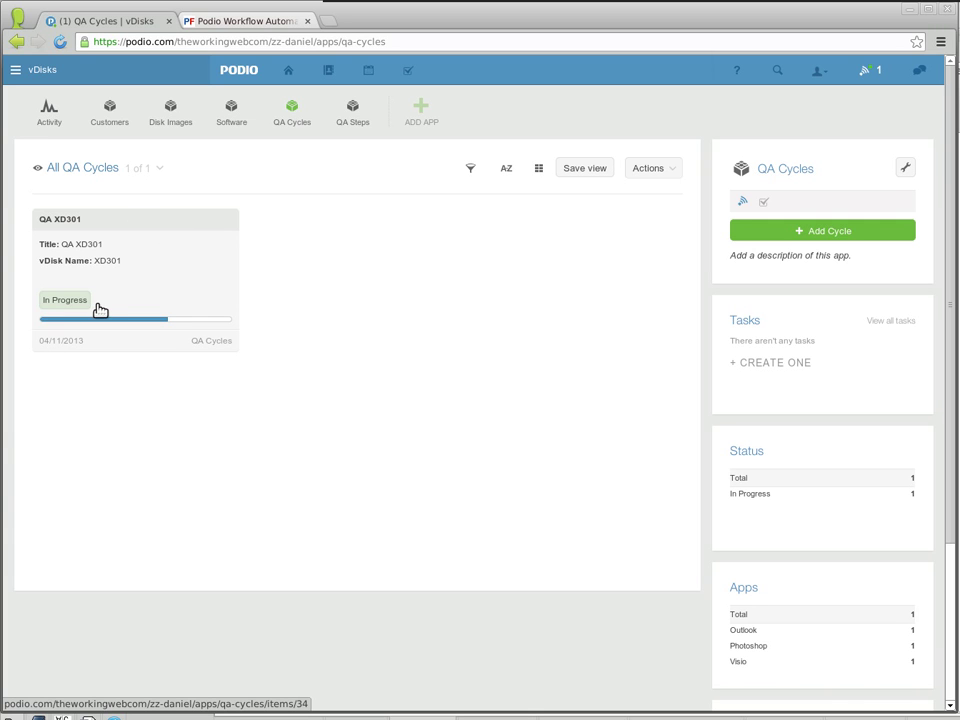
{"action": "left_click", "coordinate": [163, 112]}
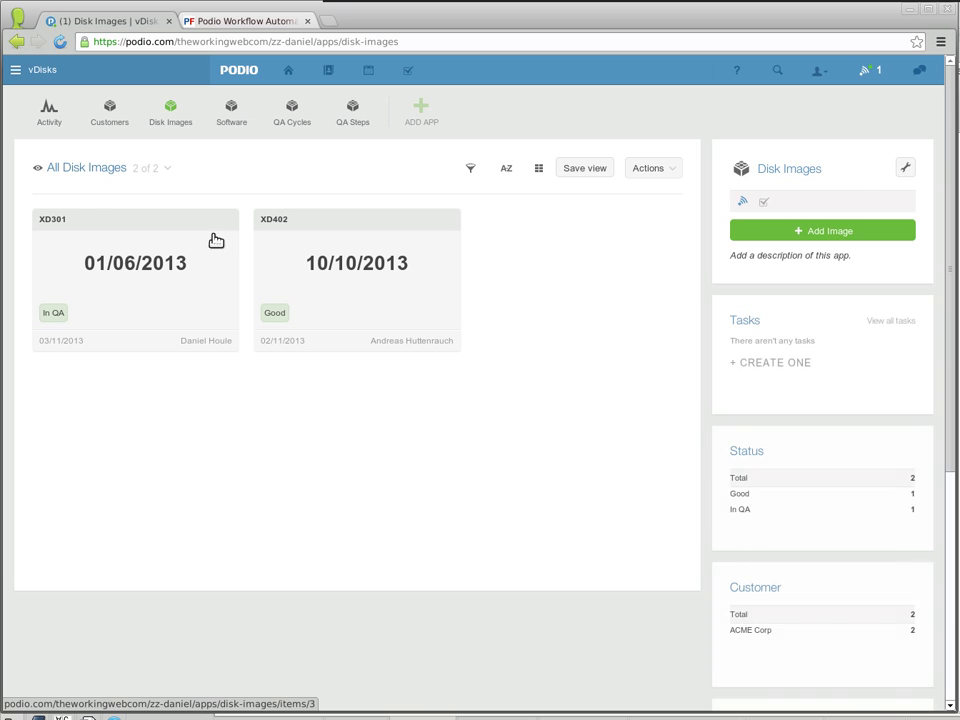
{"action": "left_click", "coordinate": [165, 240]}
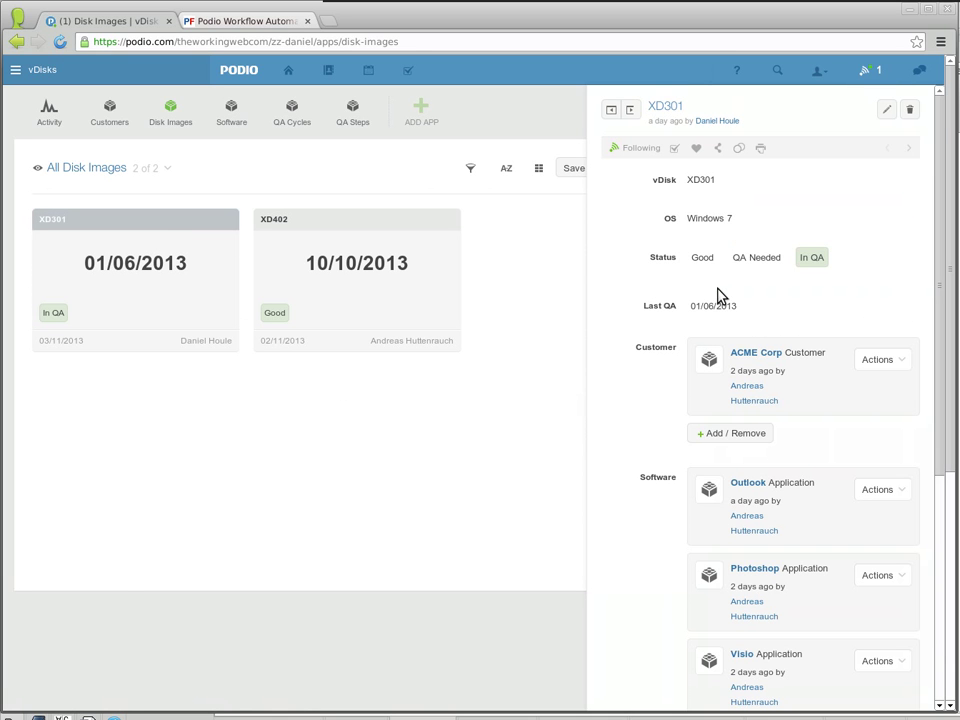
- Set the Outlook QA step of XD301 to Complete, then check its progress and close the record
{"action": "left_click", "coordinate": [354, 110]}
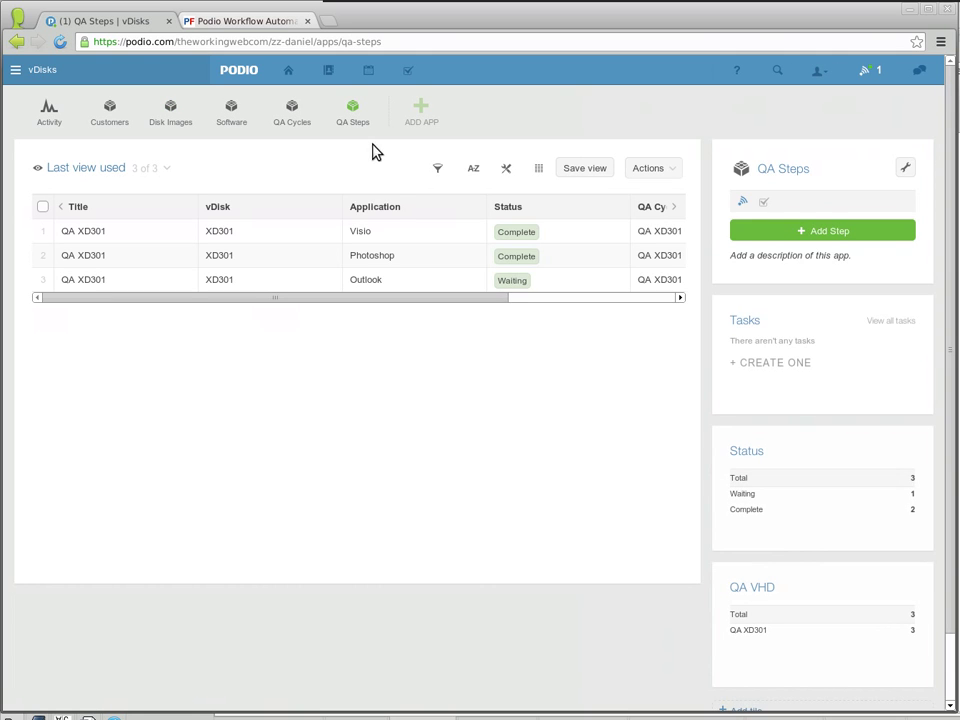
{"action": "left_click", "coordinate": [270, 279]}
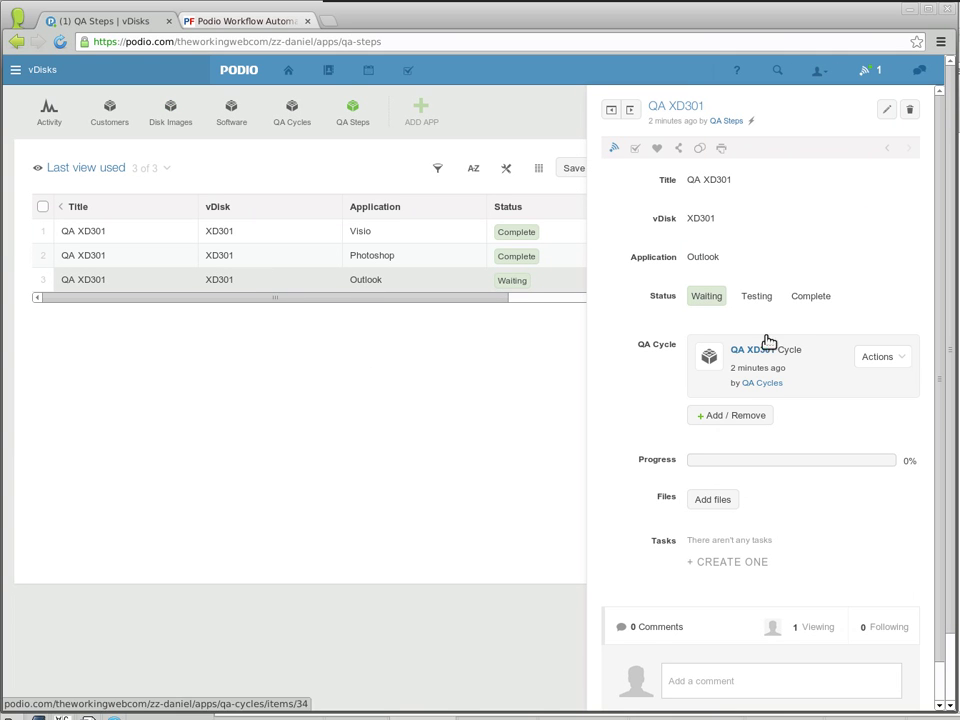
{"action": "left_click", "coordinate": [801, 296]}
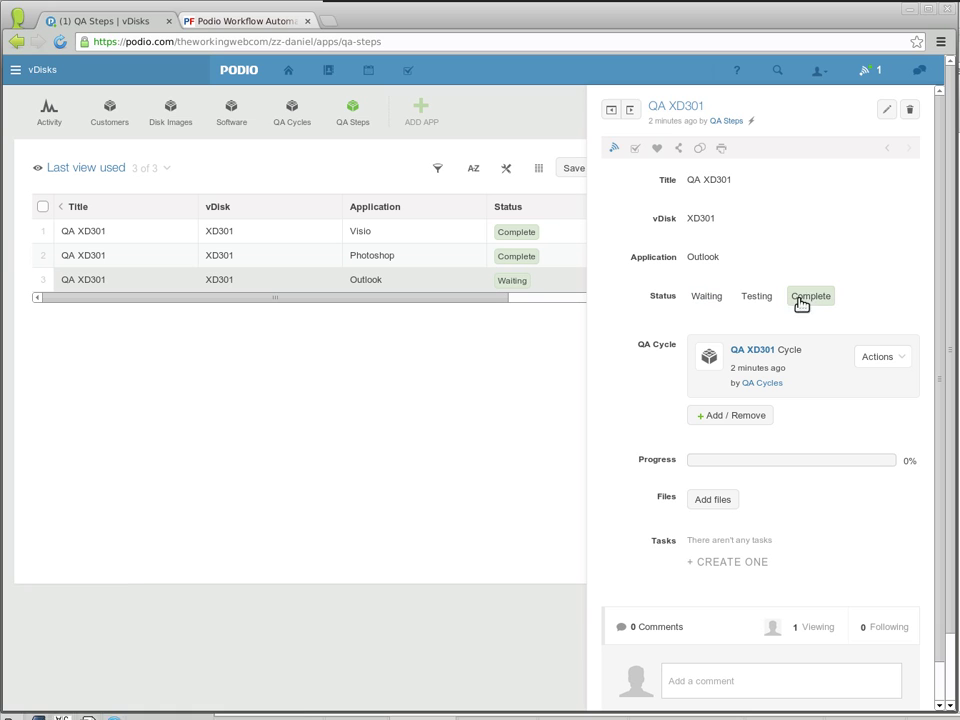
{"action": "left_click", "coordinate": [530, 402]}
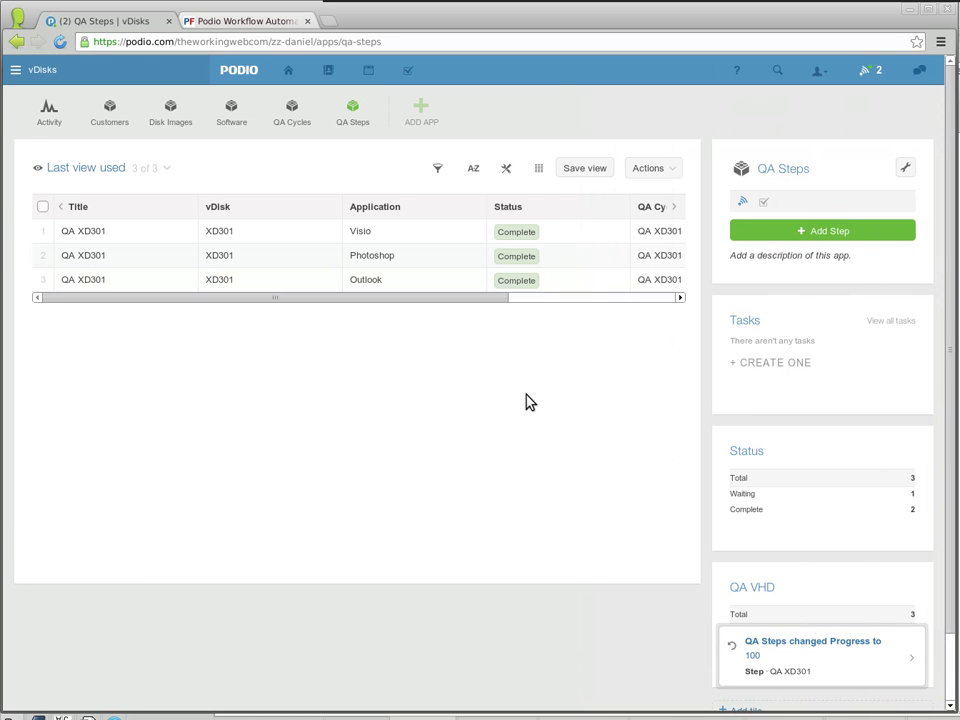
{"action": "left_click", "coordinate": [431, 285]}
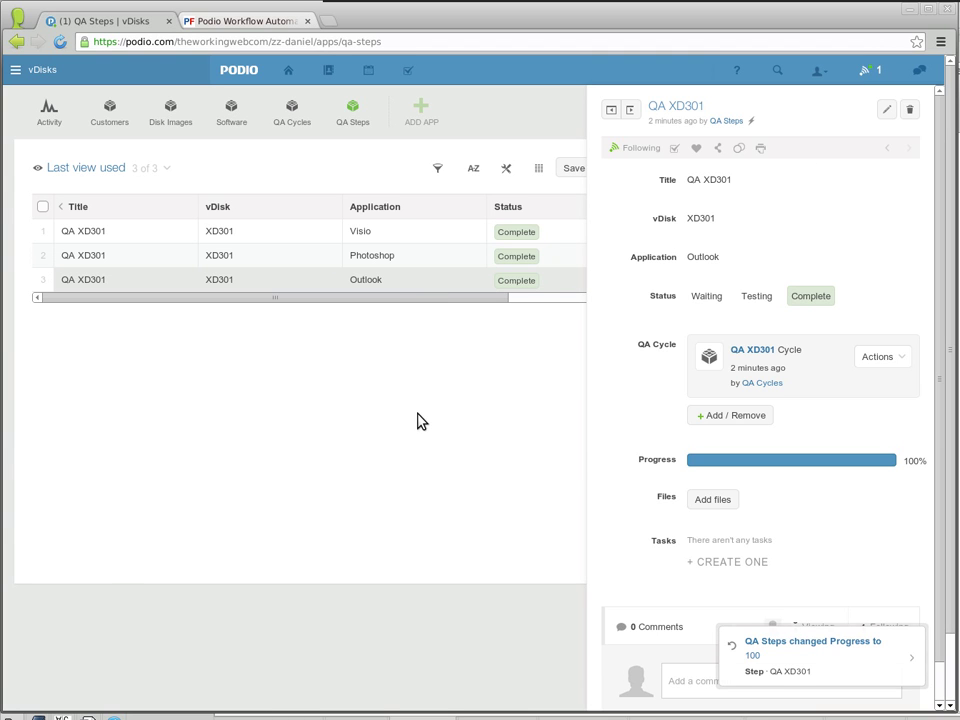
{"action": "left_click", "coordinate": [418, 420]}
- Check the status of the QA XD301 cycle and the status and last QA date of the XD301 disk image
{"action": "left_click", "coordinate": [291, 107]}
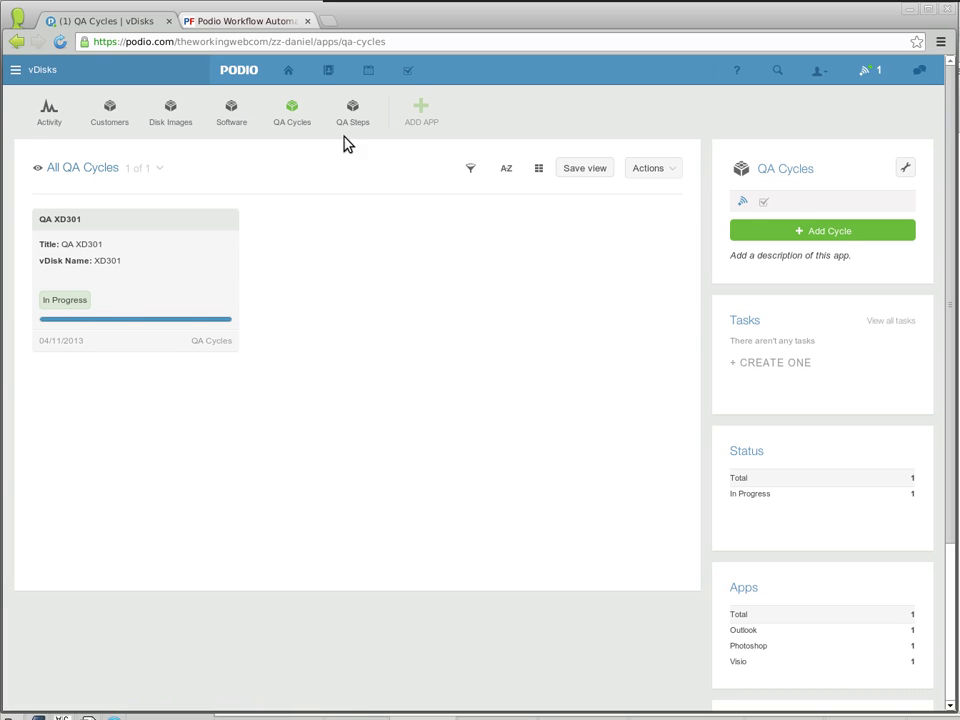
{"action": "left_click", "coordinate": [286, 120]}
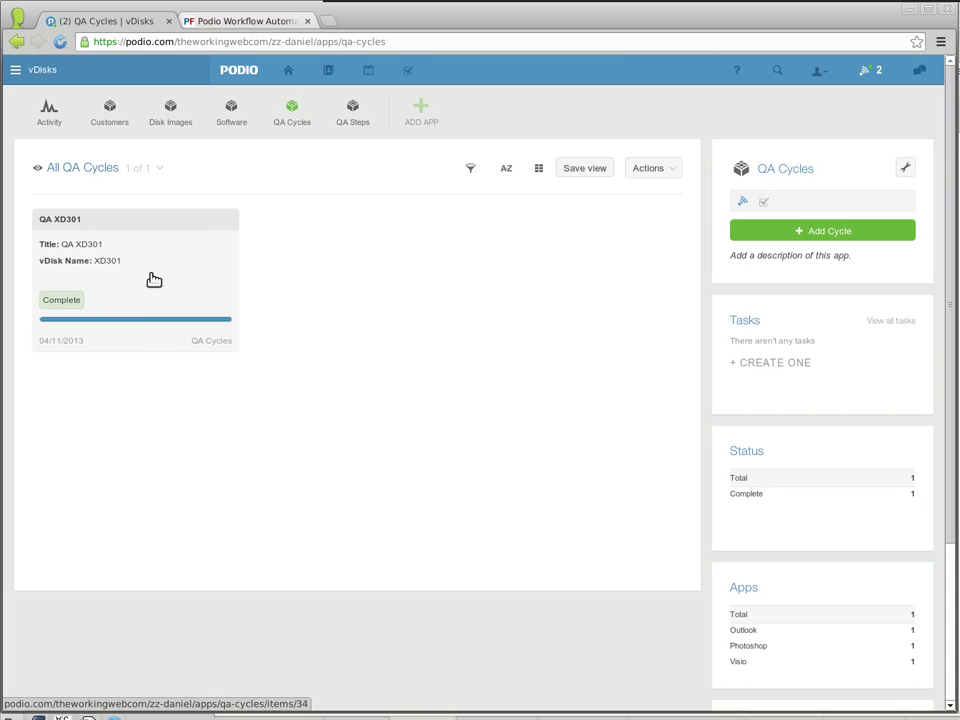
{"action": "left_click", "coordinate": [168, 118]}
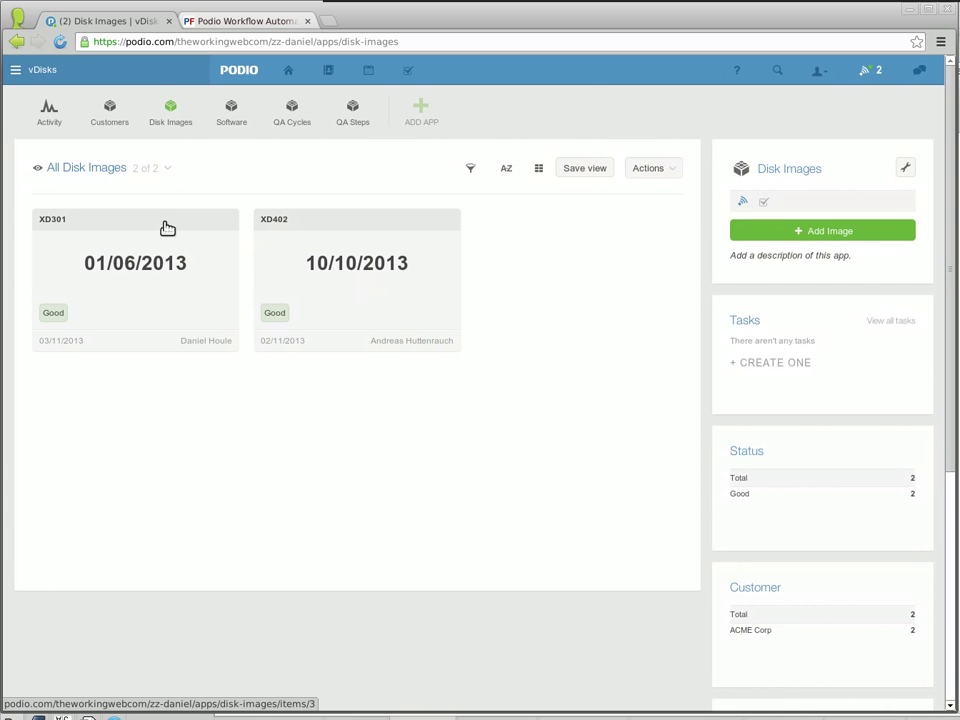
{"action": "left_click", "coordinate": [167, 229]}
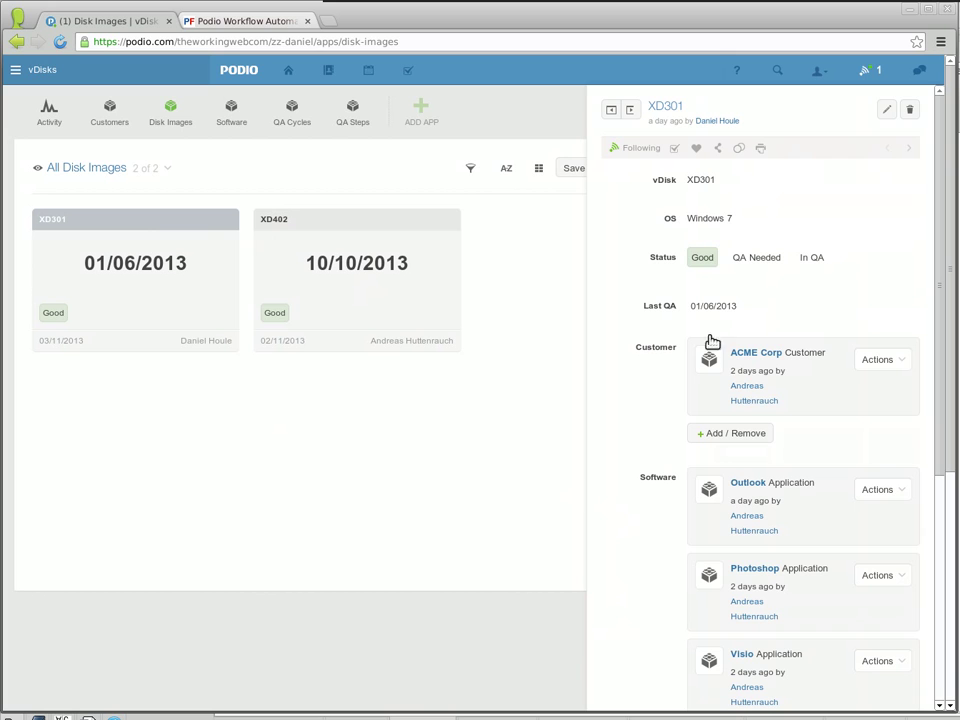